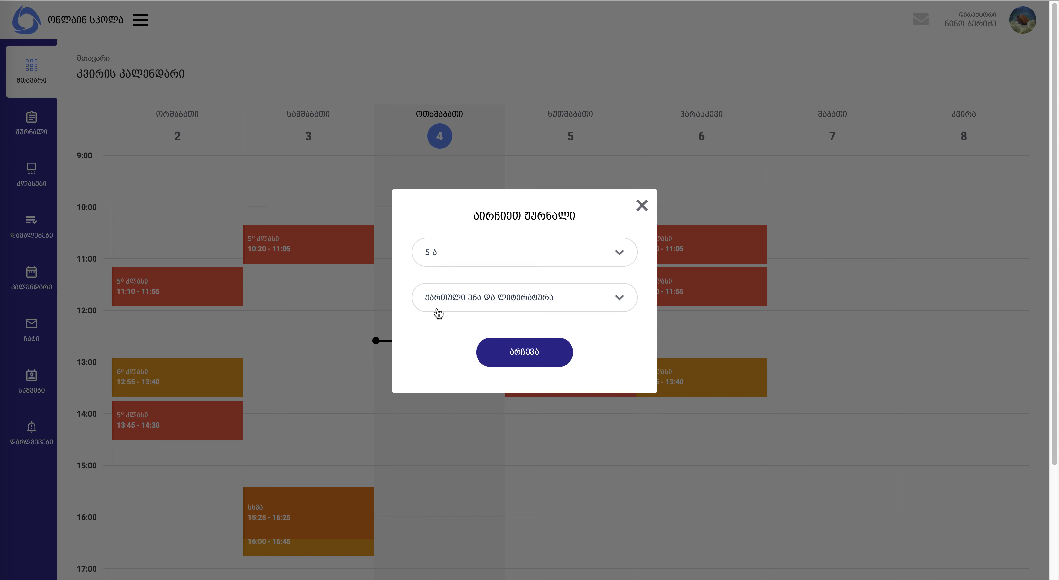
Open the class 5 ა journal for ქართული ენა და ლიტერატურა and switch the third student's attendance off and on again.
{"action": "left_click", "coordinate": [533, 353]}
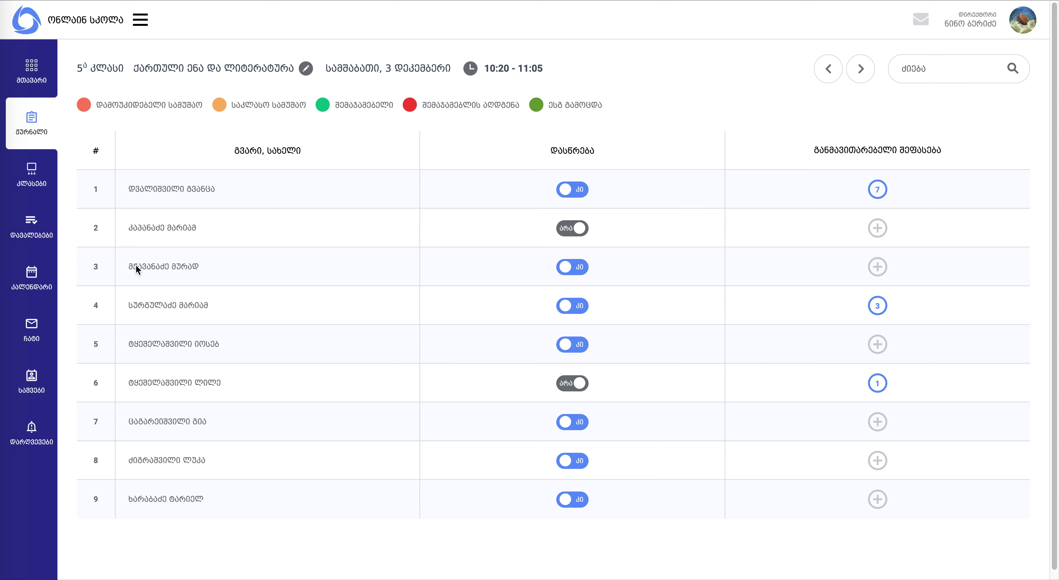
{"action": "left_click", "coordinate": [566, 271]}
{"action": "left_click", "coordinate": [581, 268]}
Browse back through the earlier lessons to 30 November and return to the 3 December lesson.
{"action": "left_click", "coordinate": [829, 69]}
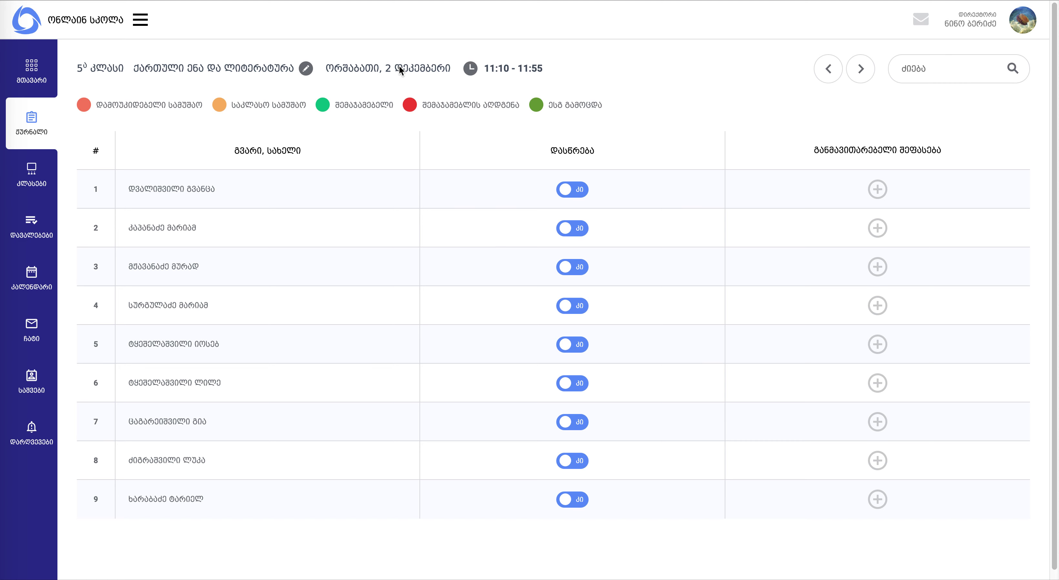
{"action": "left_click", "coordinate": [831, 74]}
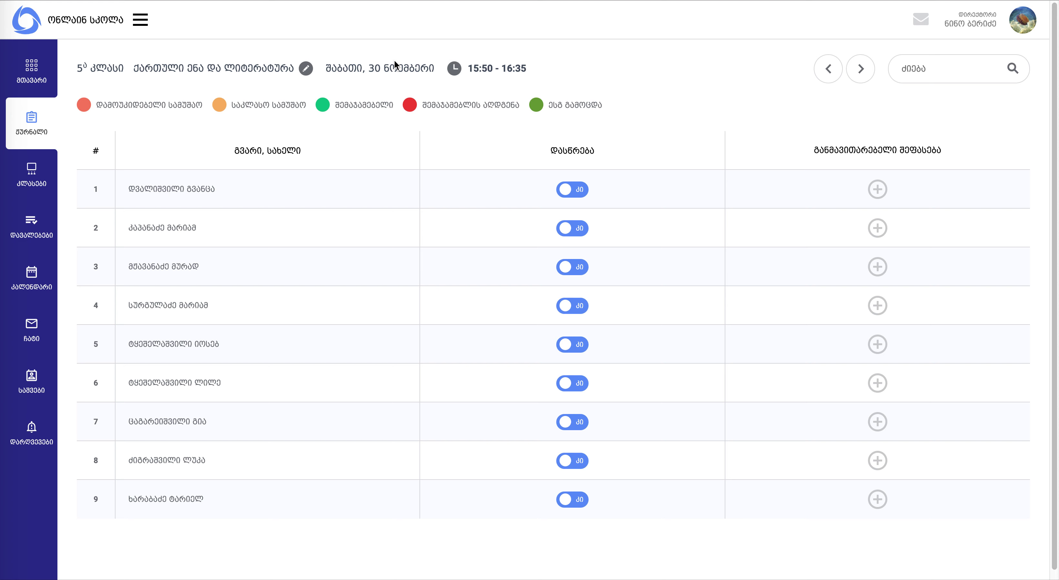
{"action": "left_click", "coordinate": [860, 69]}
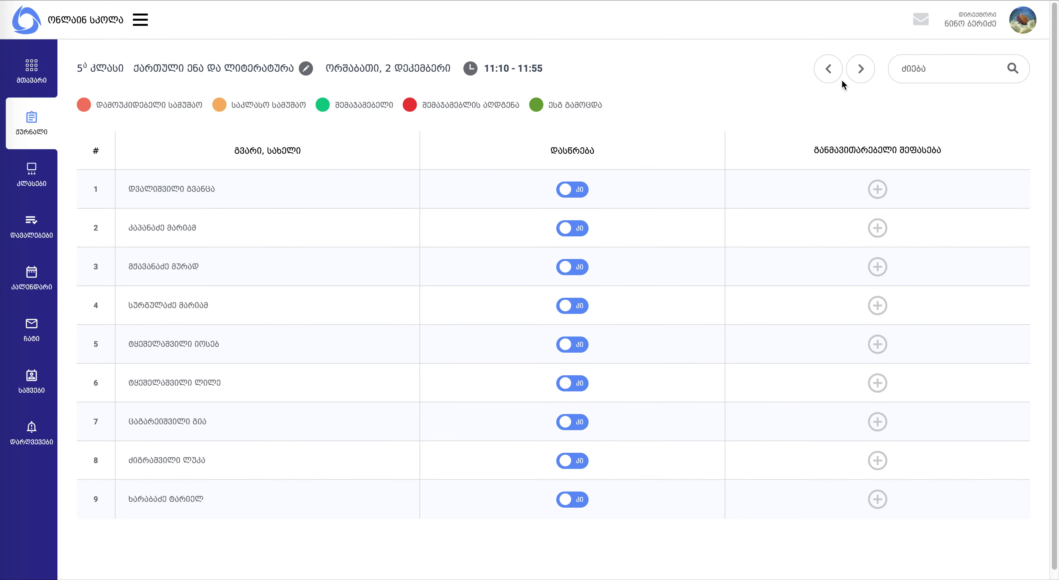
{"action": "left_click", "coordinate": [861, 69]}
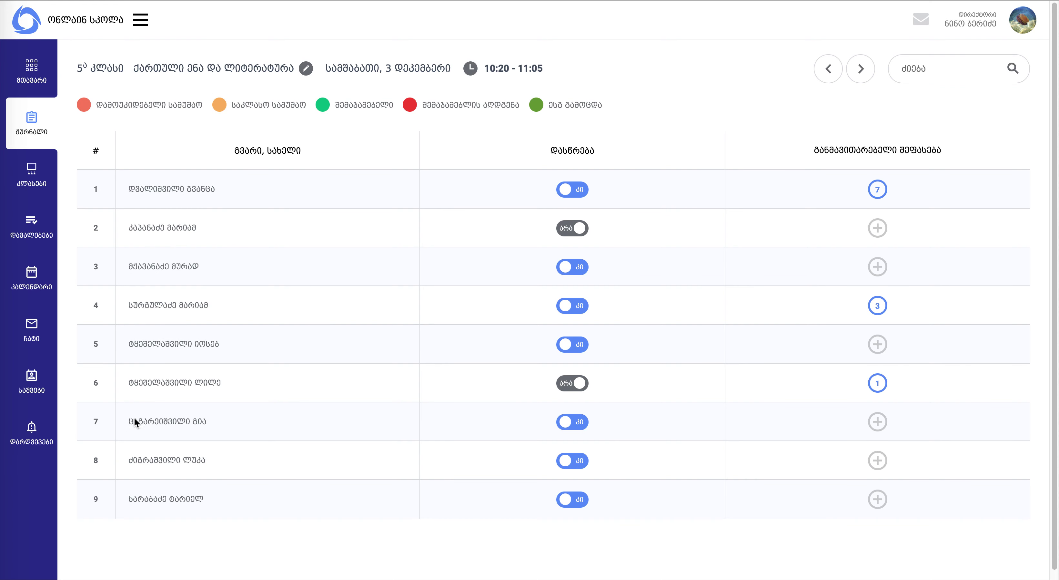
Start a formative assessment for the row 7 student, marking questions 1, 2, 4 and 6 as ძლიერი მხარე, 3 and 5 as სამუშაო მიმართულება.
{"action": "left_click", "coordinate": [878, 421]}
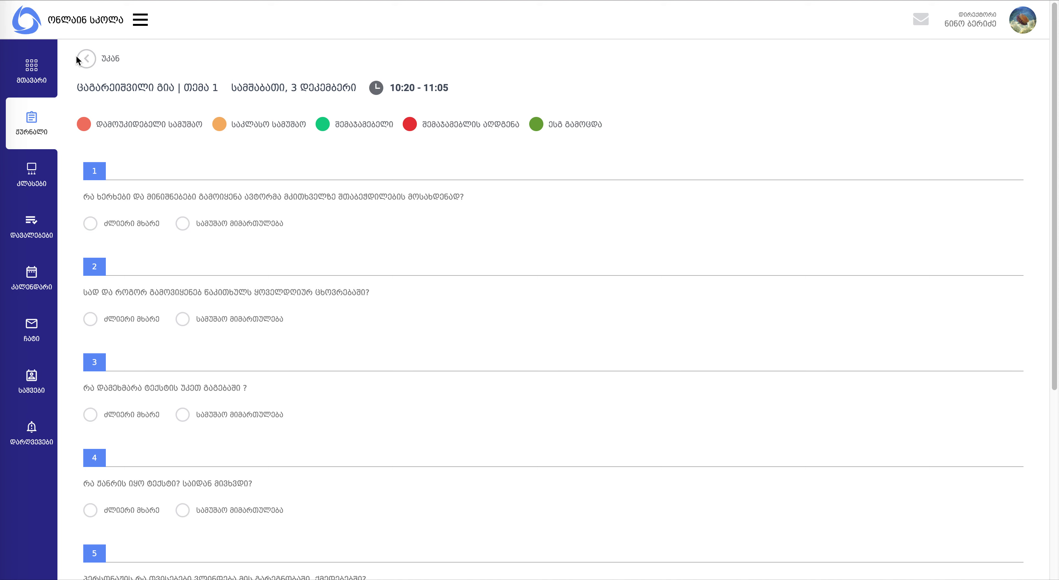
{"action": "scroll", "coordinate": [148, 91], "scroll_direction": "down", "scroll_amount": 4}
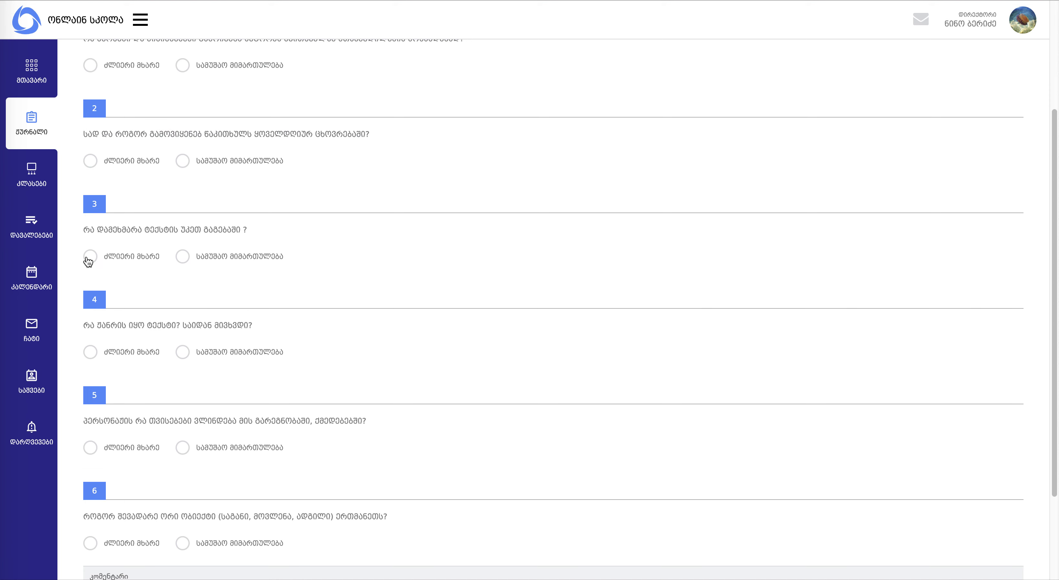
{"action": "scroll", "coordinate": [91, 258], "scroll_direction": "up", "scroll_amount": 4}
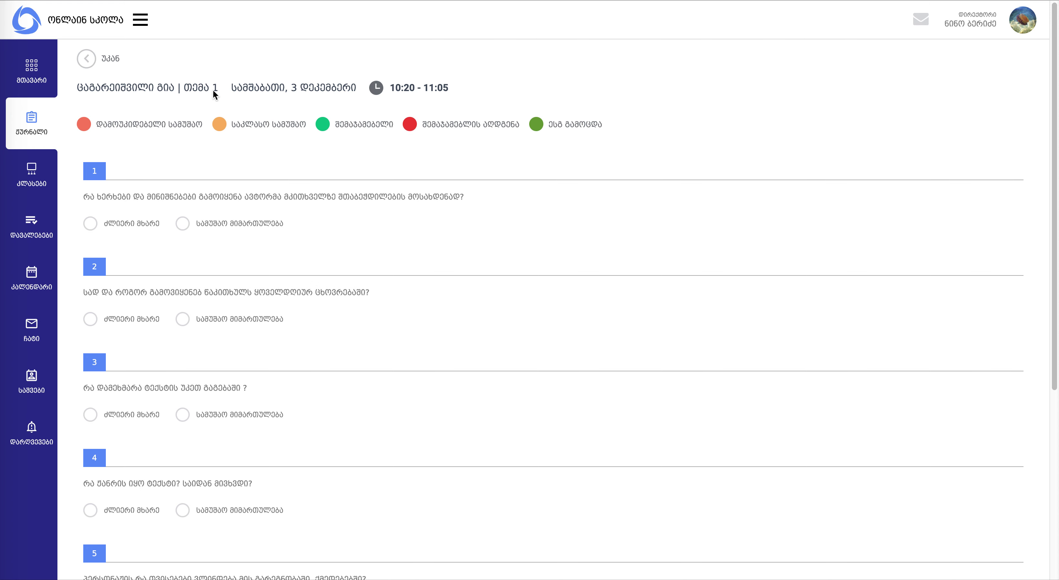
{"action": "left_click", "coordinate": [90, 224]}
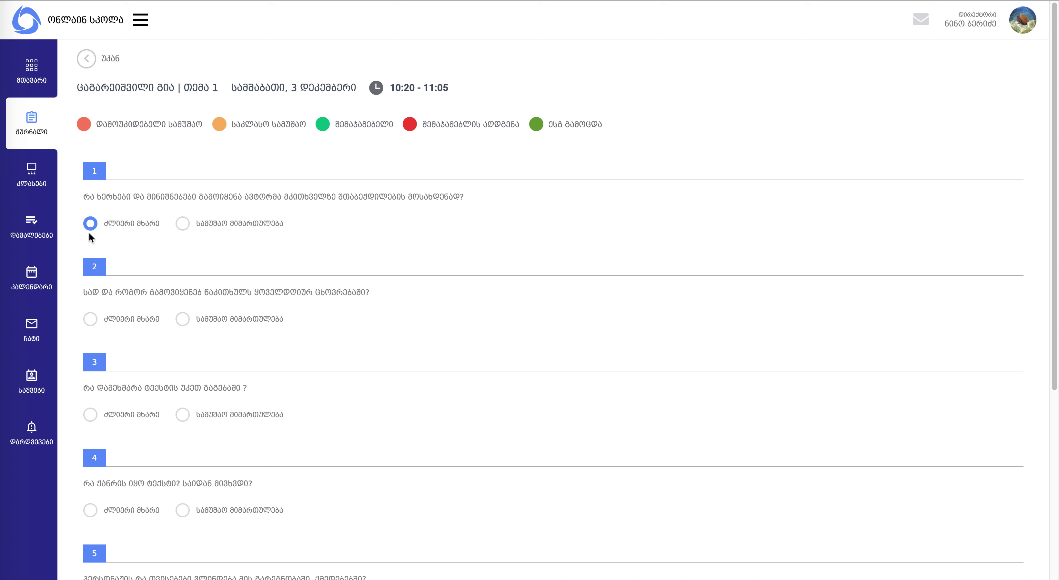
{"action": "left_click", "coordinate": [91, 319]}
{"action": "left_click", "coordinate": [182, 414]}
{"action": "scroll", "coordinate": [291, 326], "scroll_direction": "down", "scroll_amount": 5}
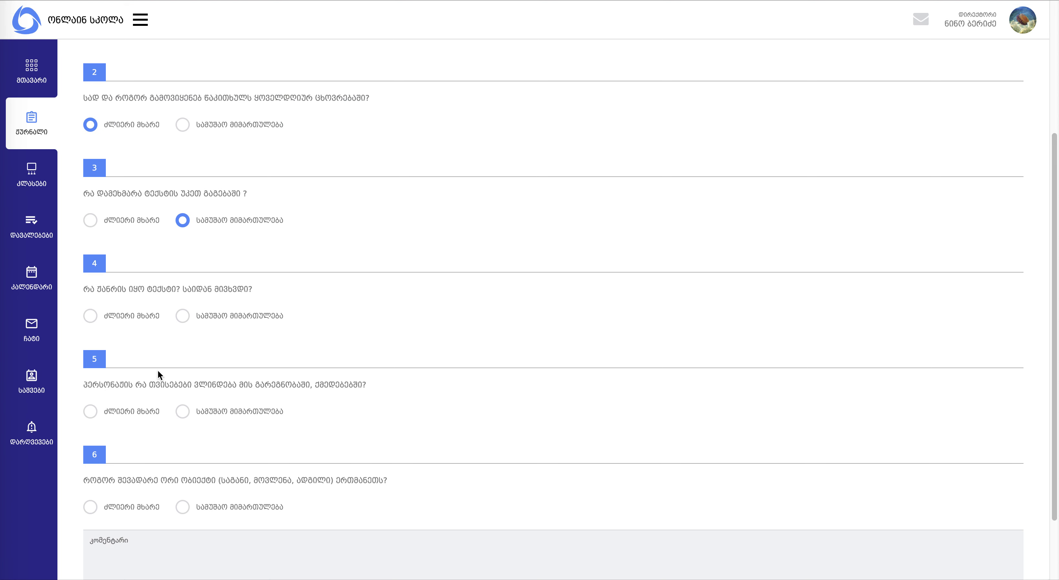
{"action": "left_click", "coordinate": [92, 317]}
{"action": "left_click", "coordinate": [182, 411]}
{"action": "left_click", "coordinate": [90, 505]}
Enter the comment "სავალდებულო კომენტარის ტექსტი" and add the formative assessment to the journal.
{"action": "scroll", "coordinate": [271, 415], "scroll_direction": "down", "scroll_amount": 2}
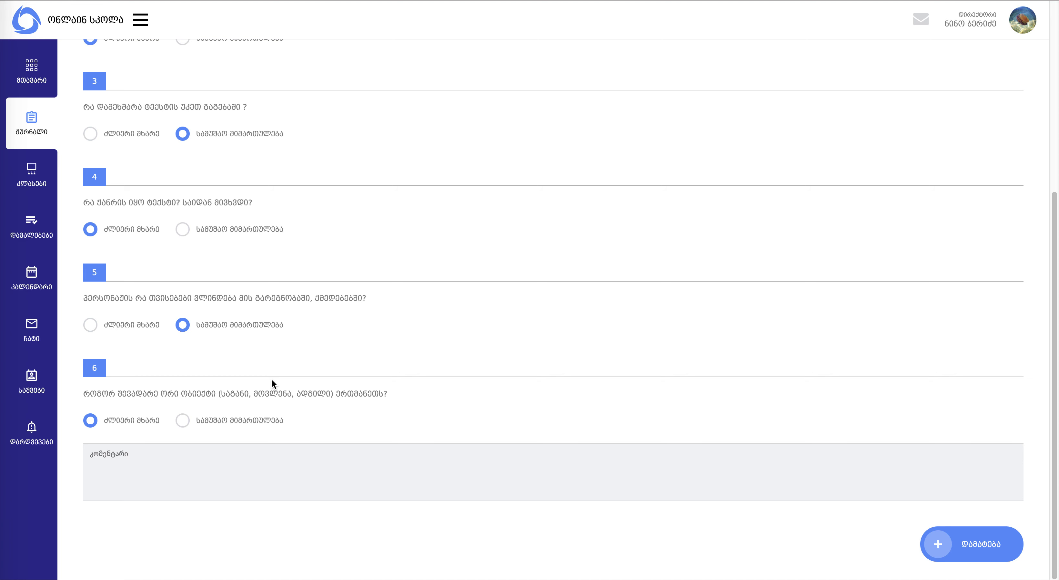
{"action": "key", "text": "Tab"}
{"action": "type", "text": "სავალდებულო კომეტნტარი "}
{"action": "type", "text": " ტექსტი"}
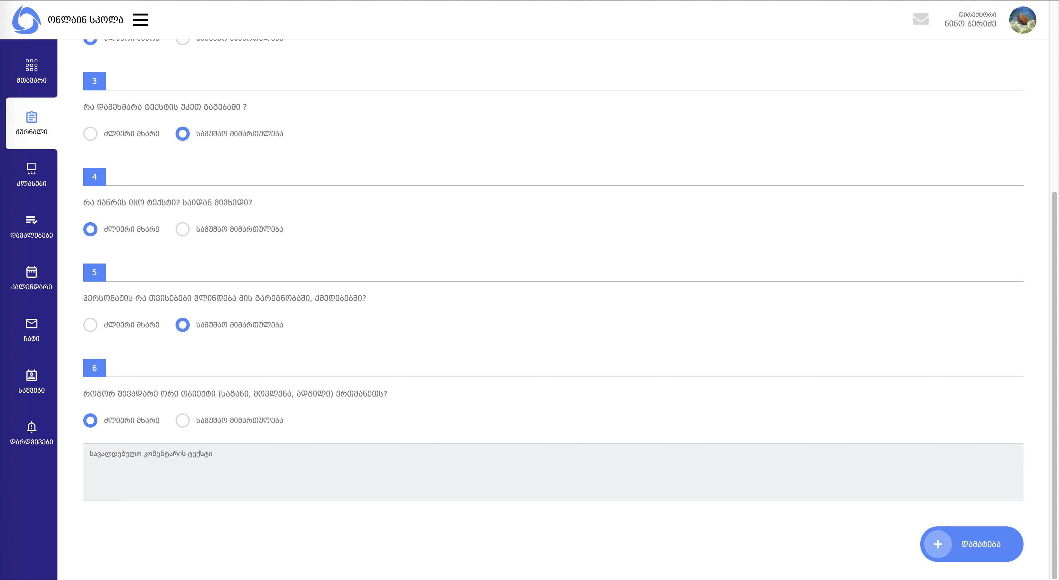
{"action": "left_click", "coordinate": [979, 542]}
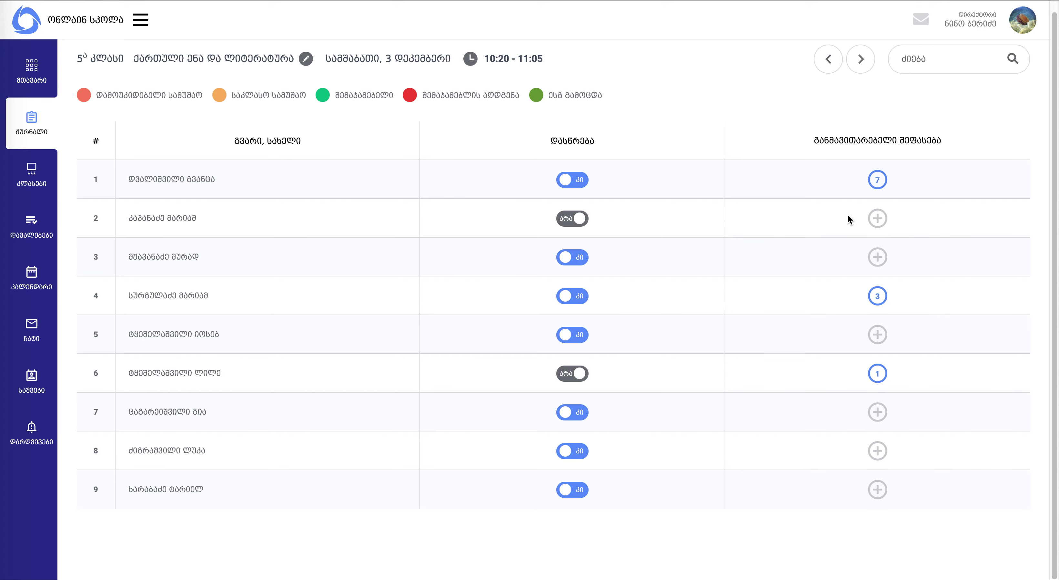
Reopen the row 7 student's formative assessment and review its marked answers and comment.
{"action": "left_click", "coordinate": [878, 412]}
{"action": "scroll", "coordinate": [575, 277], "scroll_direction": "up", "scroll_amount": 10}
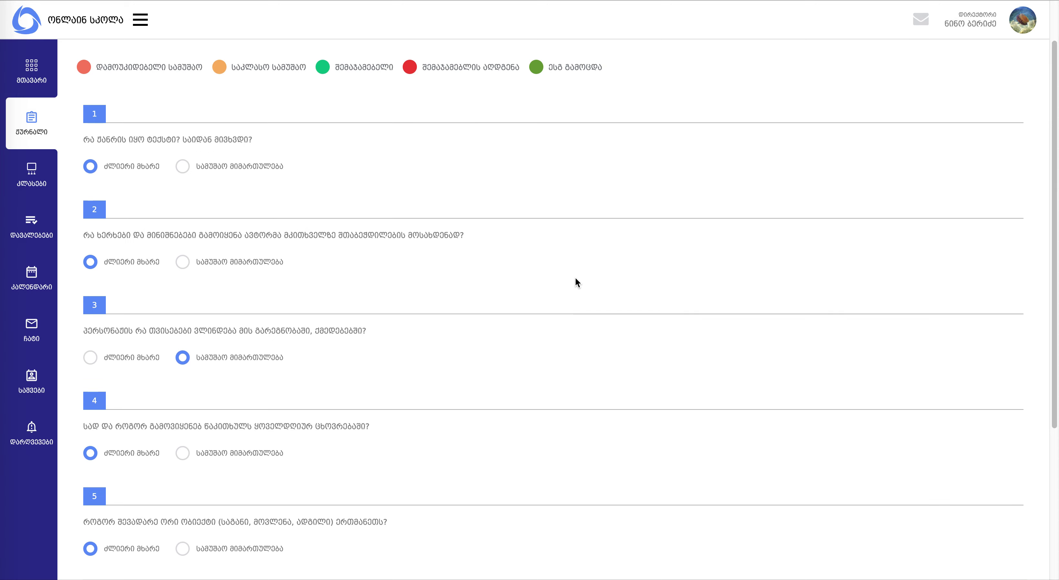
{"action": "scroll", "coordinate": [575, 278], "scroll_direction": "down", "scroll_amount": 10}
{"action": "scroll", "coordinate": [575, 278], "scroll_direction": "up", "scroll_amount": 10}
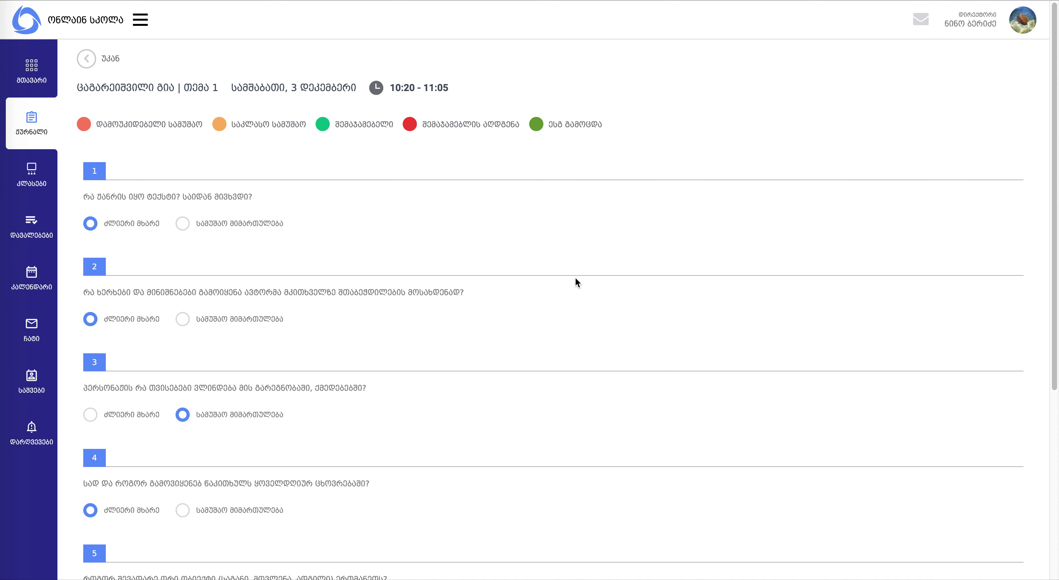
{"action": "scroll", "coordinate": [572, 272], "scroll_direction": "down", "scroll_amount": 10}
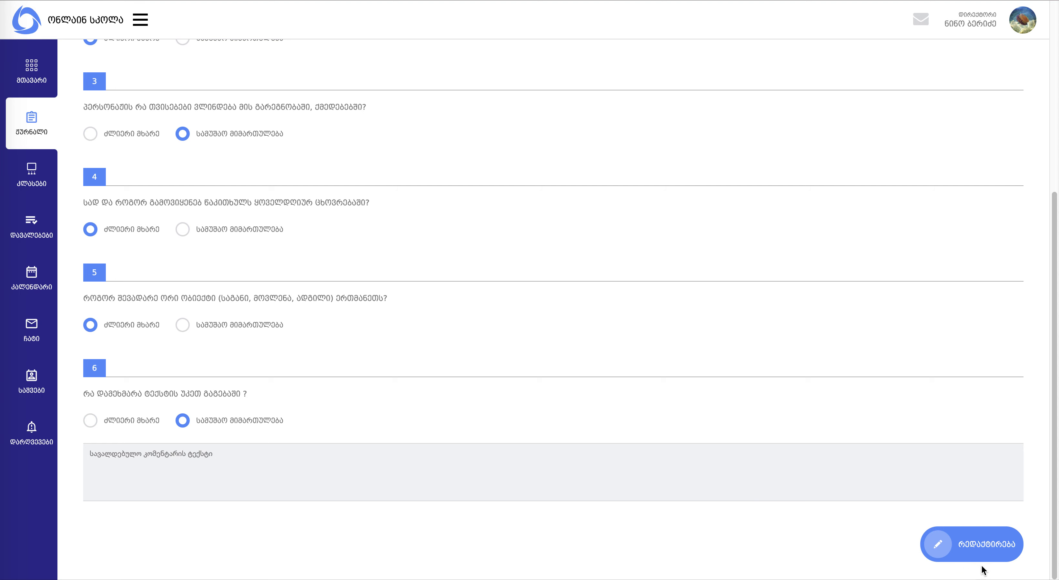
Edit the assessment by marking question 1 as სამუშაო მიმართულება and appending "დამატებითი კომენტარი" to the comment, save it, and return to the journal.
{"action": "left_click", "coordinate": [981, 550]}
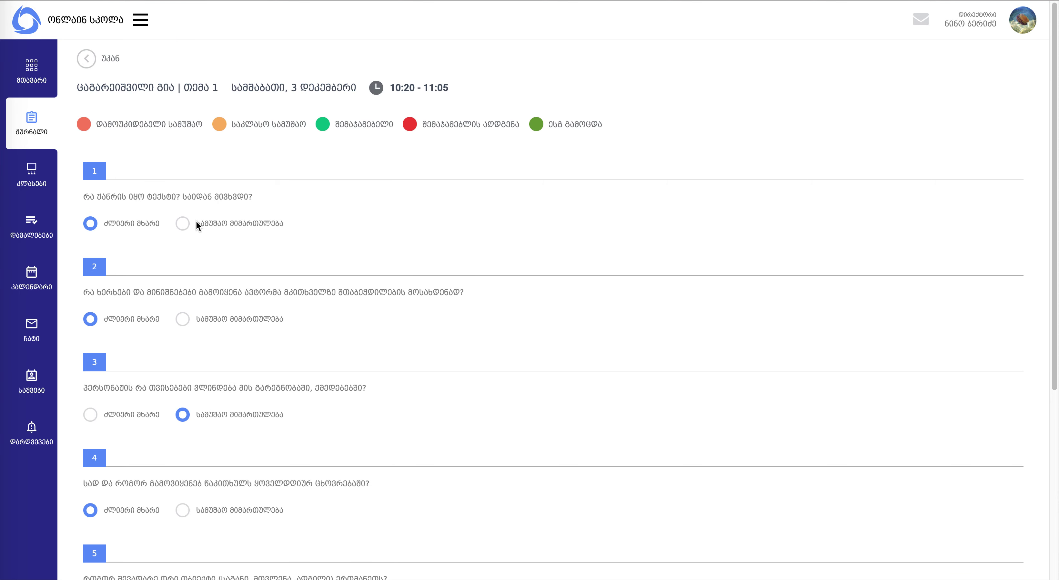
{"action": "left_click", "coordinate": [182, 224]}
{"action": "scroll", "coordinate": [159, 320], "scroll_direction": "down", "scroll_amount": 5}
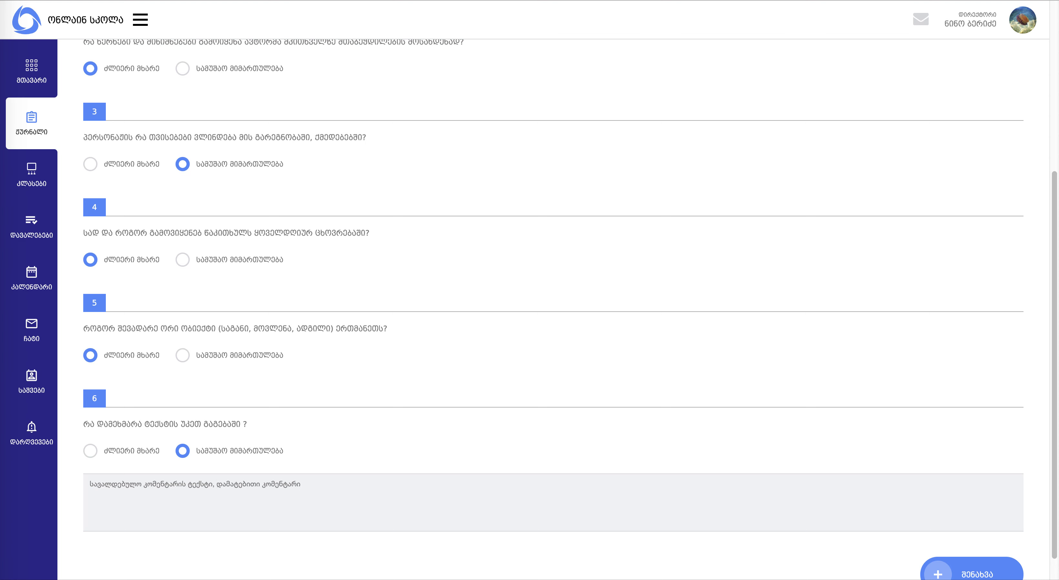
{"action": "scroll", "coordinate": [501, 423], "scroll_direction": "down", "scroll_amount": 1}
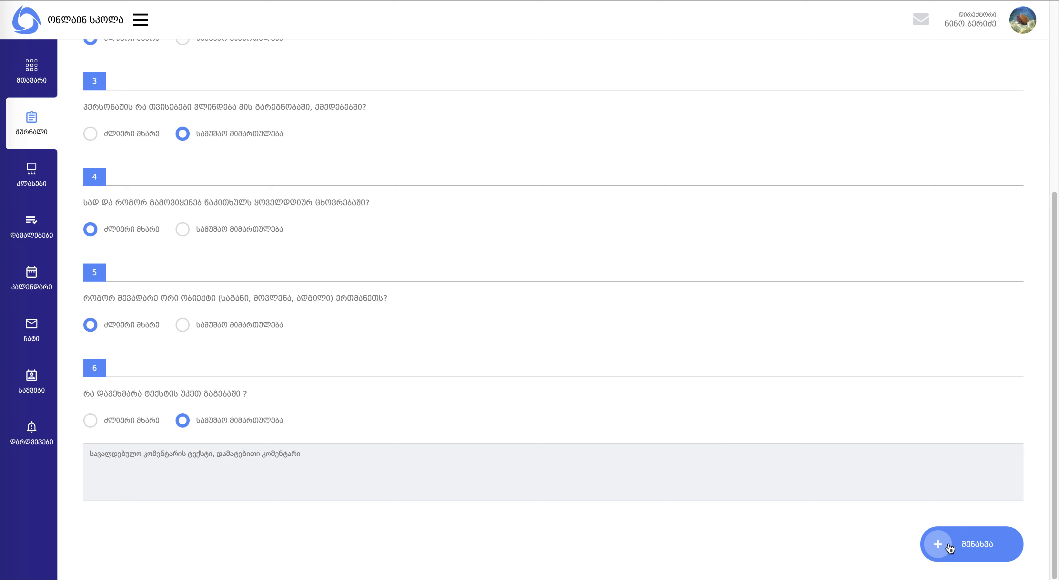
{"action": "left_click", "coordinate": [967, 547]}
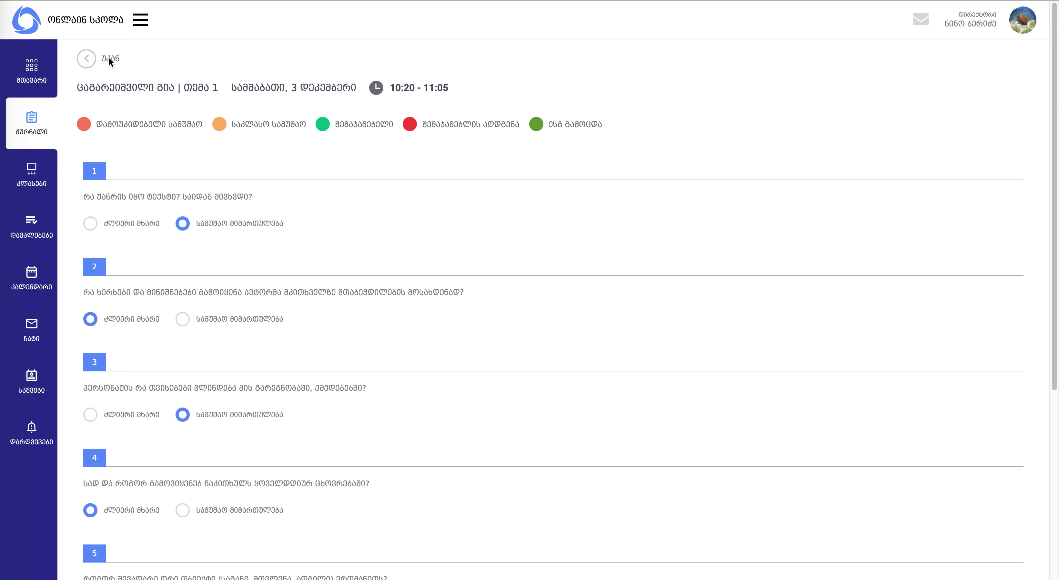
{"action": "left_click", "coordinate": [86, 62]}
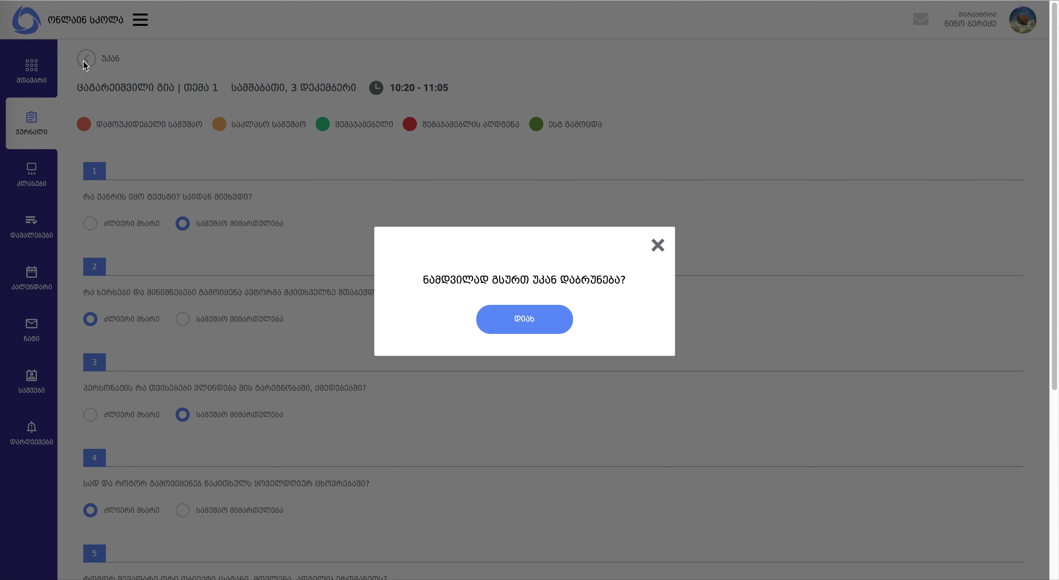
{"action": "left_click", "coordinate": [515, 323]}
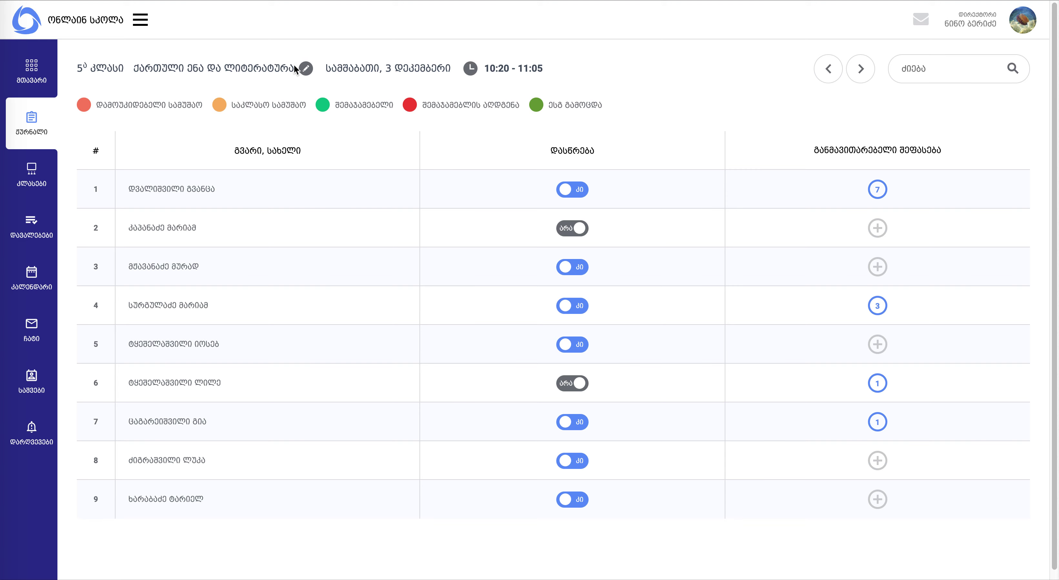
Switch to the class 6 ა journal for ინფორმაციული და საკომუნიკაციო ტექნოლოგიები and go to the 2 December lesson.
{"action": "left_click", "coordinate": [306, 70]}
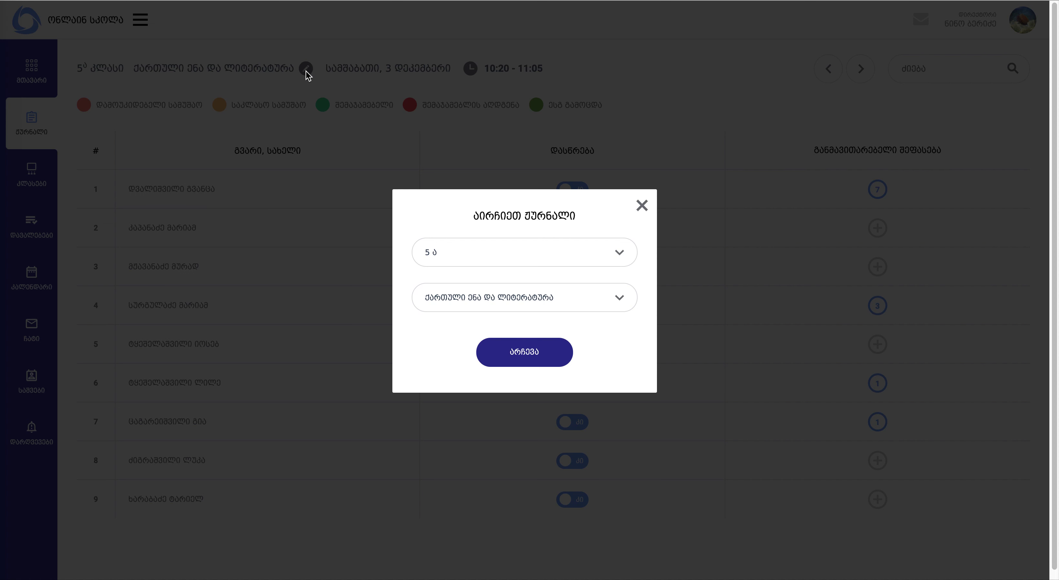
{"action": "left_click", "coordinate": [431, 256]}
{"action": "left_click", "coordinate": [435, 303]}
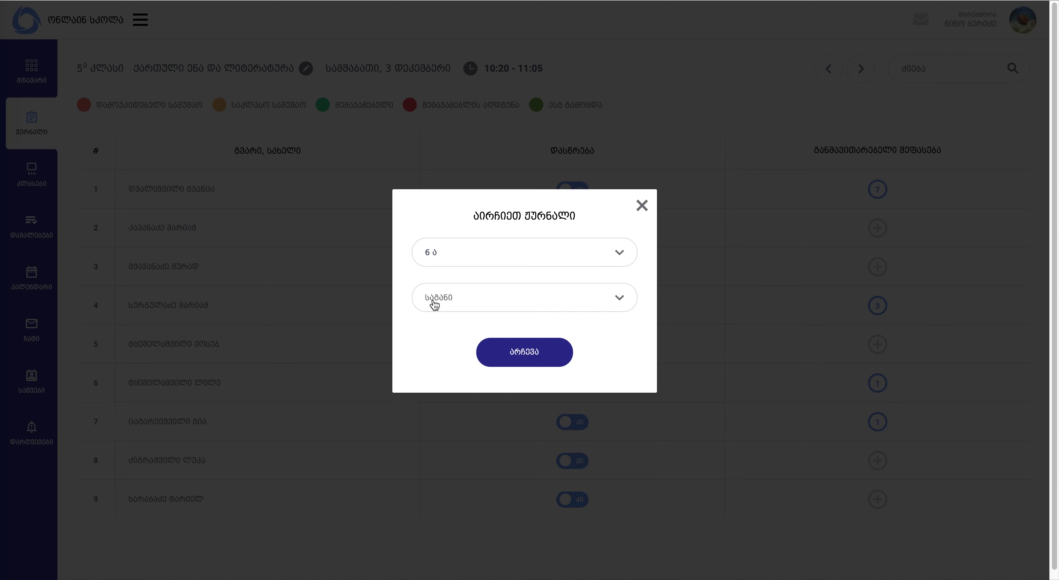
{"action": "left_click", "coordinate": [449, 303]}
{"action": "left_click", "coordinate": [443, 332]}
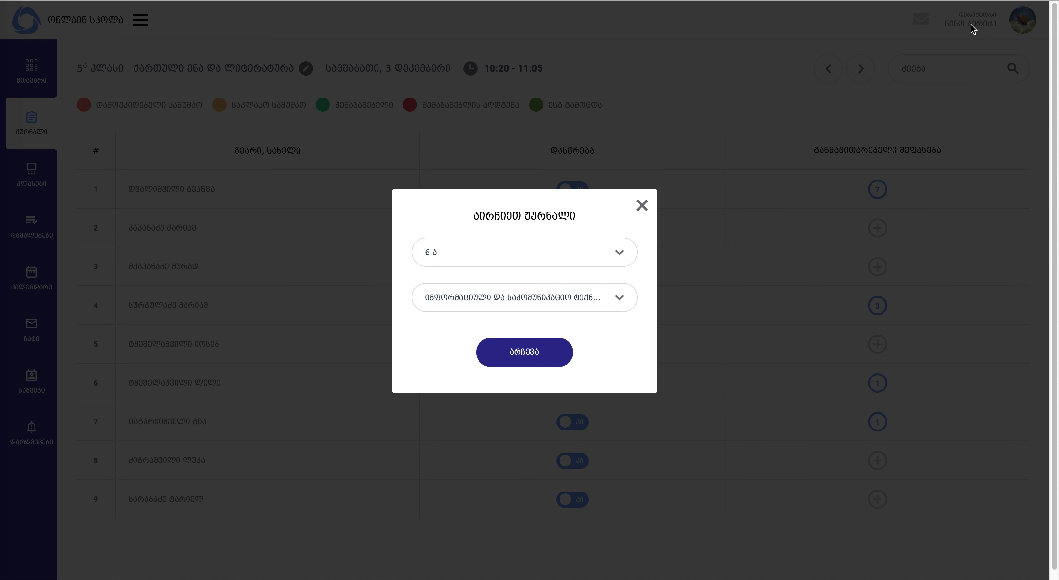
{"action": "left_click", "coordinate": [507, 361]}
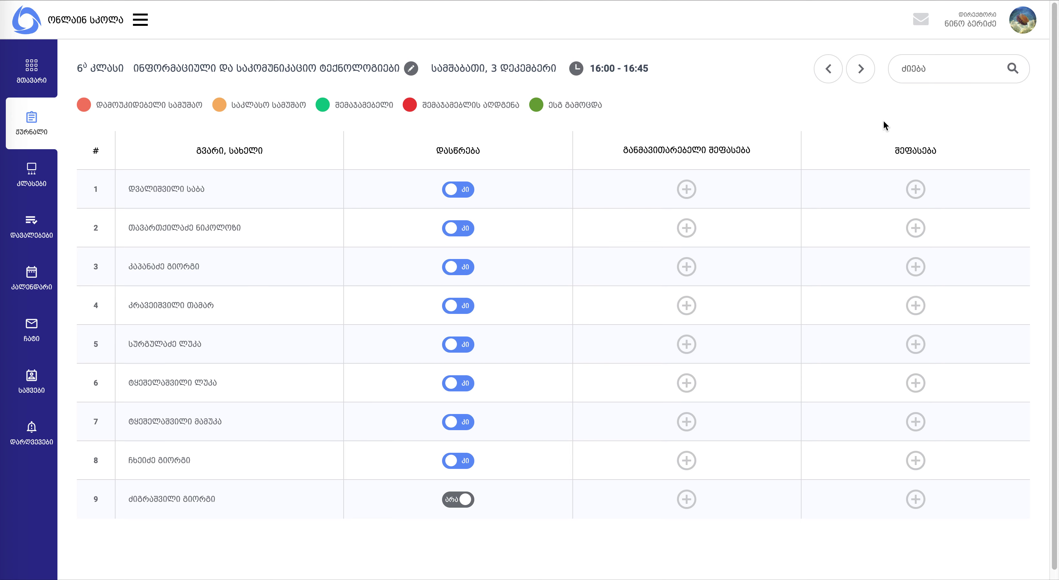
{"action": "left_click", "coordinate": [828, 70]}
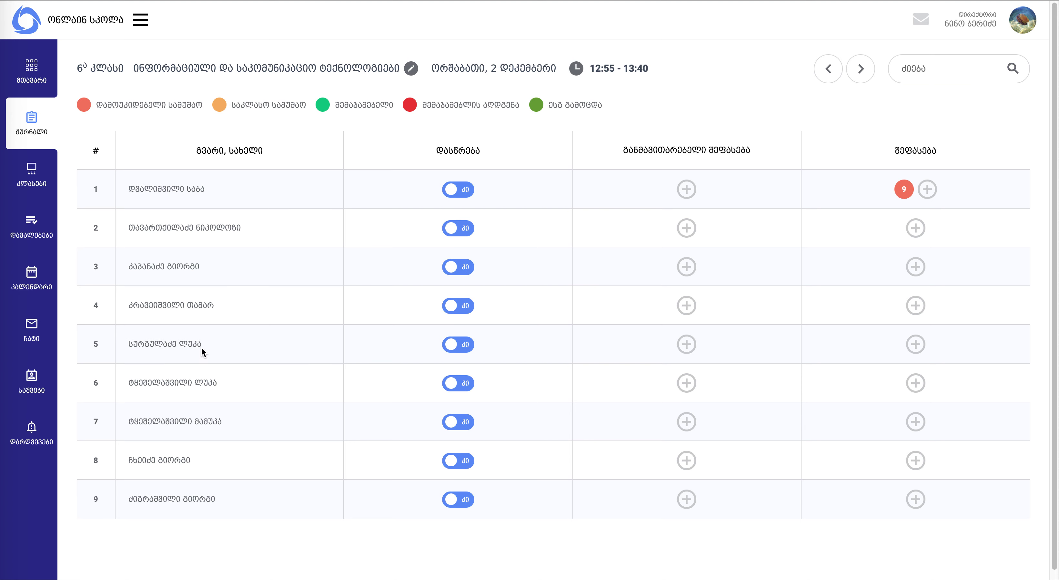
Give the row 5 student a საკლასო სამუშაო grade of 9 with the comment "სატესტო კომენტარი 2" and save it.
{"action": "left_click", "coordinate": [915, 345]}
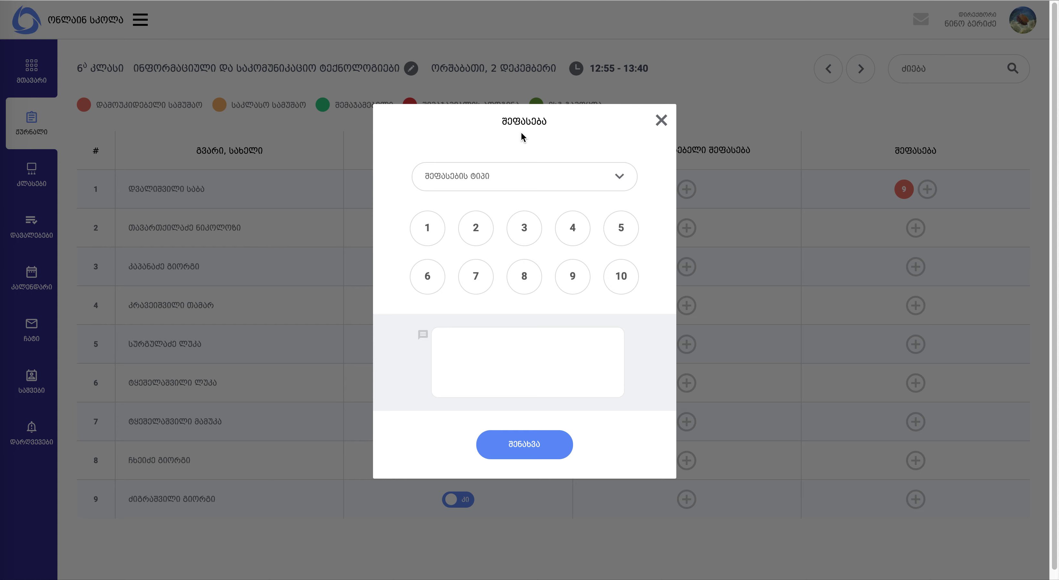
{"action": "left_click", "coordinate": [458, 181]}
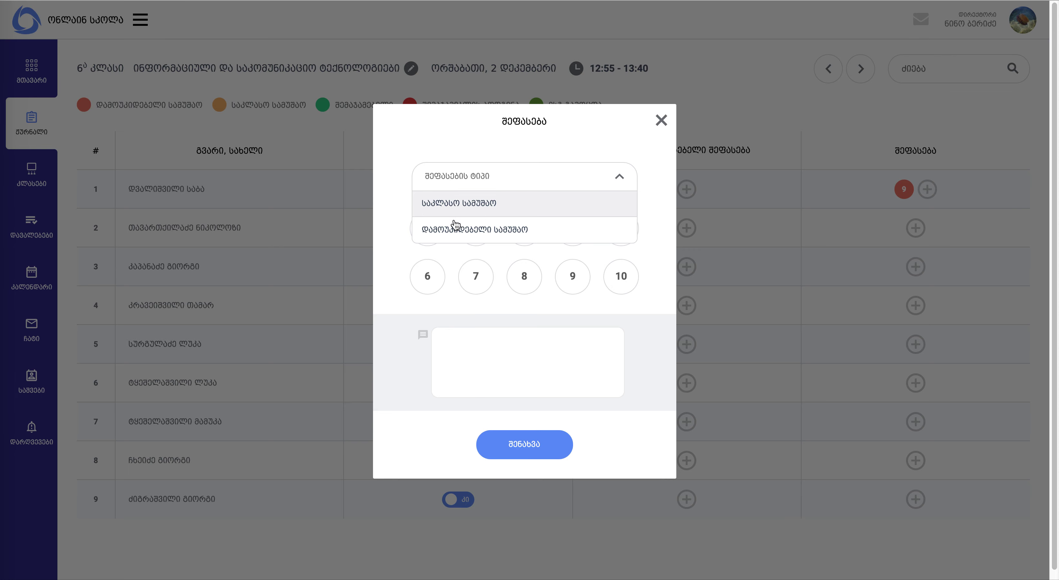
{"action": "left_click", "coordinate": [442, 204]}
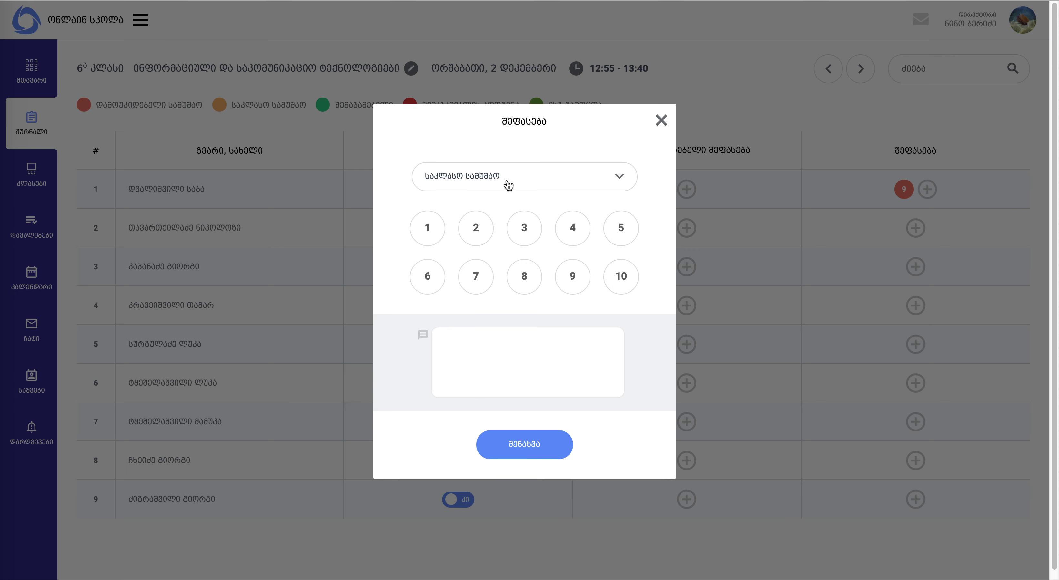
{"action": "left_click", "coordinate": [574, 279]}
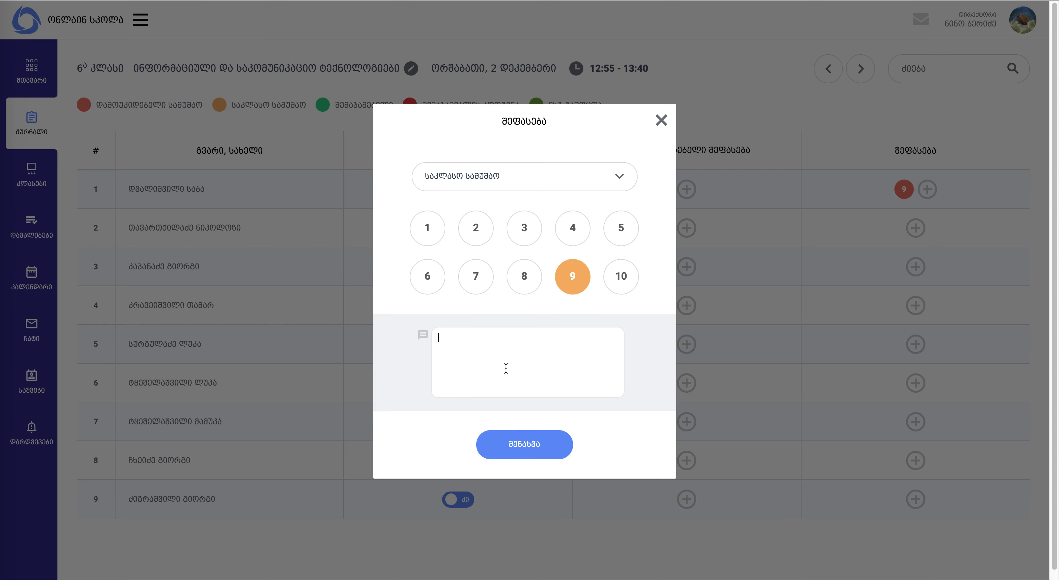
{"action": "type", "text": "სატესტო კომენტარი 2"}
{"action": "left_click", "coordinate": [536, 443]}
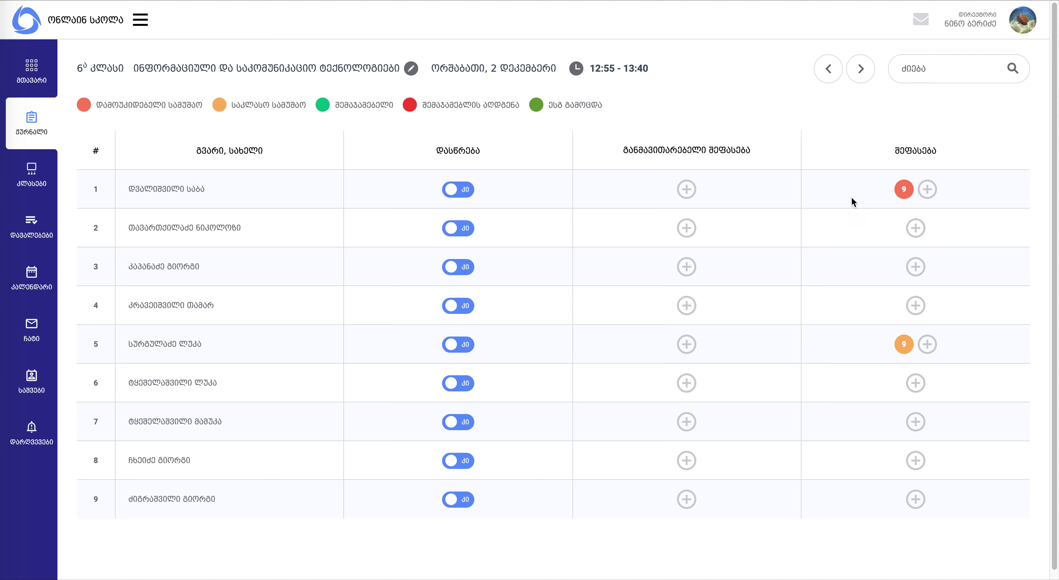
Give the row 5 student an additional დამოუკიდებელი სამუშაო grade of 10 with the comment "ყოჩაღ, კარგი ნაშრომი იყო" and save it.
{"action": "left_click", "coordinate": [928, 345]}
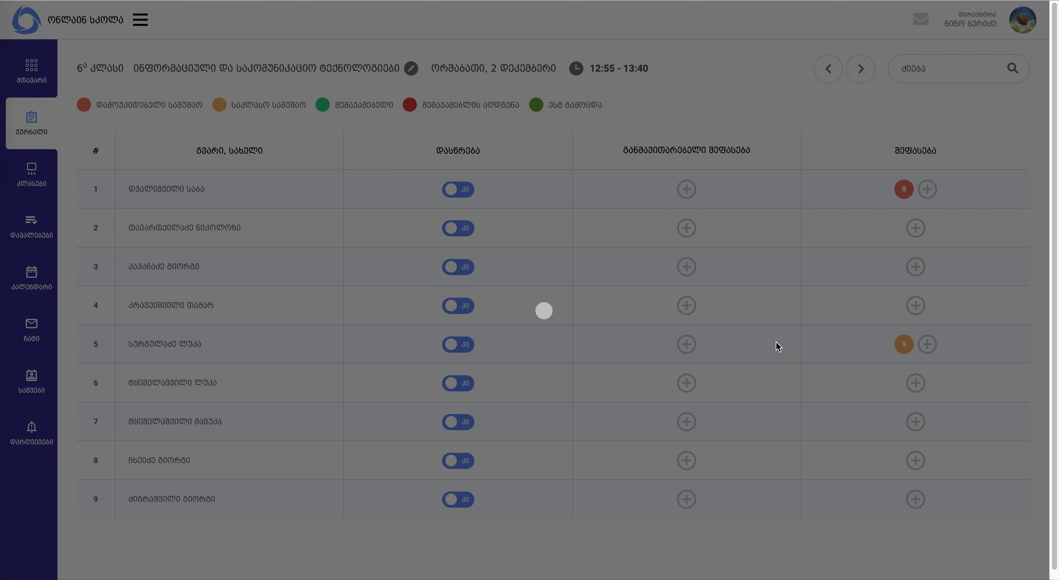
{"action": "left_click", "coordinate": [498, 176]}
{"action": "left_click", "coordinate": [446, 202]}
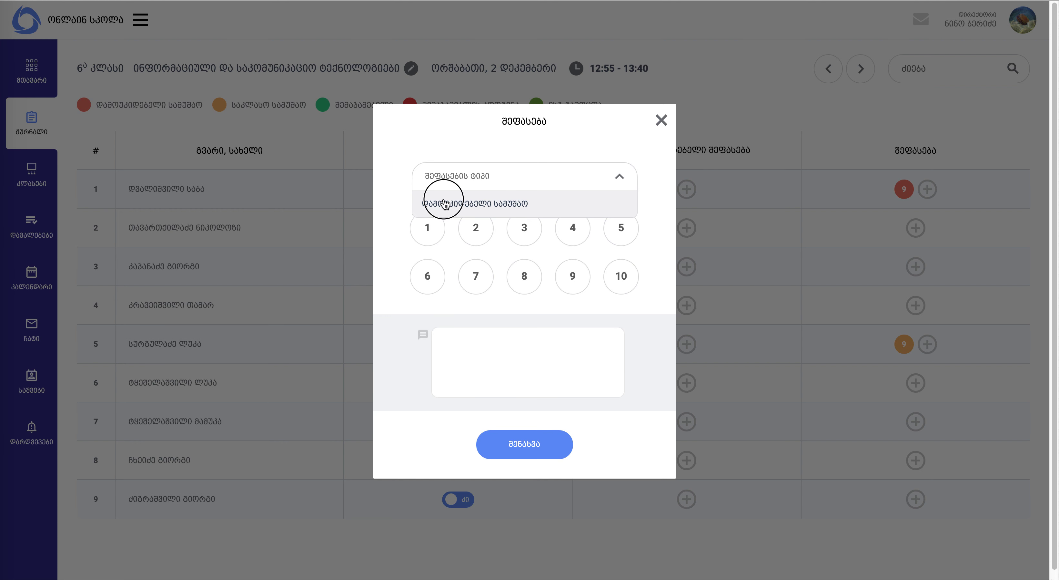
{"action": "left_click", "coordinate": [621, 284]}
{"action": "left_click", "coordinate": [533, 366]}
{"action": "type", "text": "ყოჩაღ ,"}
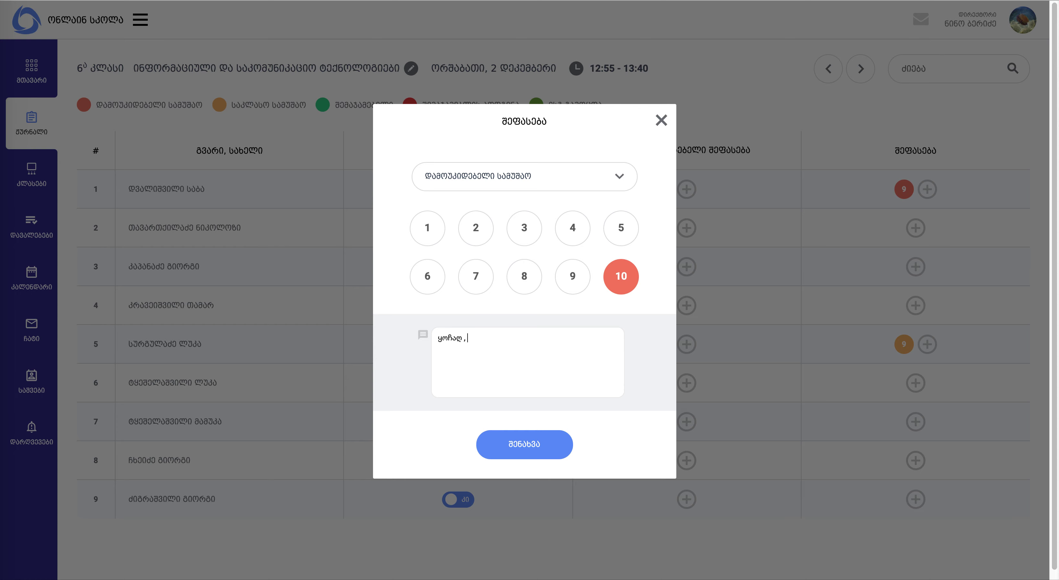
{"action": "type", "text": " კარგი ნაშრომი იყო"}
{"action": "left_click", "coordinate": [467, 340]}
{"action": "key", "text": "BackSpace"}
{"action": "left_click", "coordinate": [521, 449]}
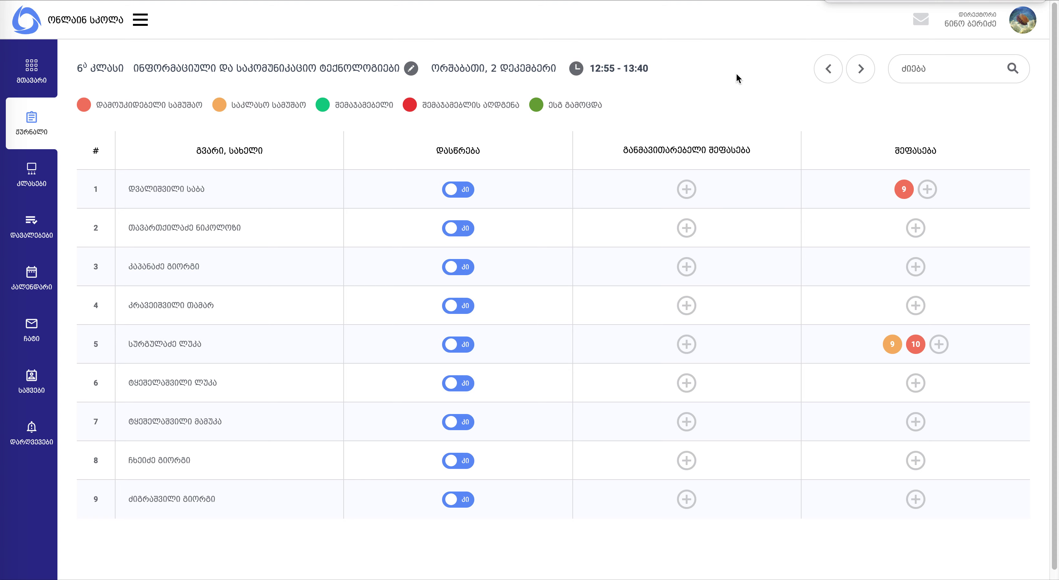
View the previous lesson of 29 November in the class journal and return to the 2 December lesson.
{"action": "left_click", "coordinate": [829, 71]}
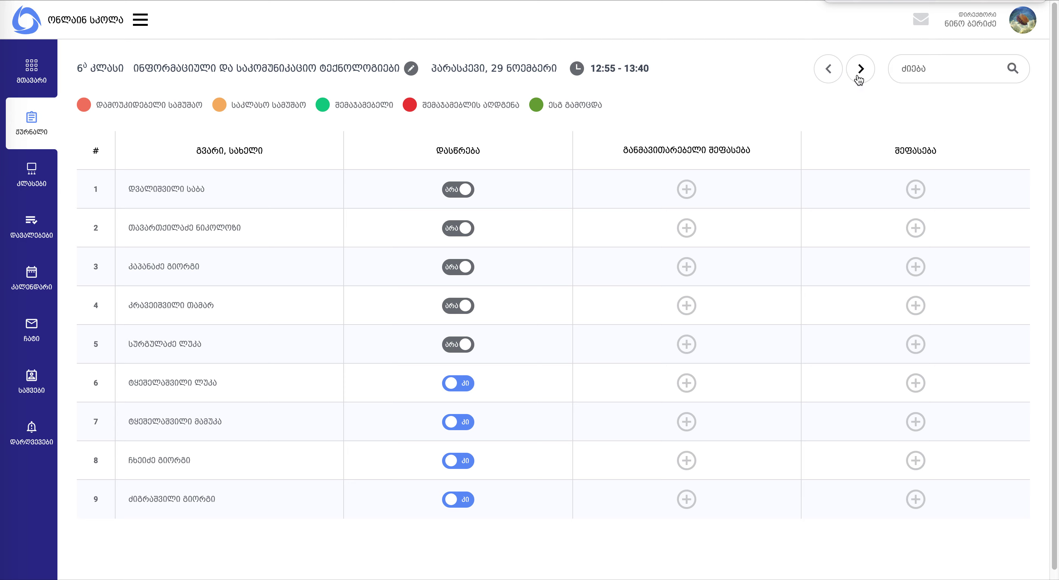
{"action": "left_click", "coordinate": [859, 69]}
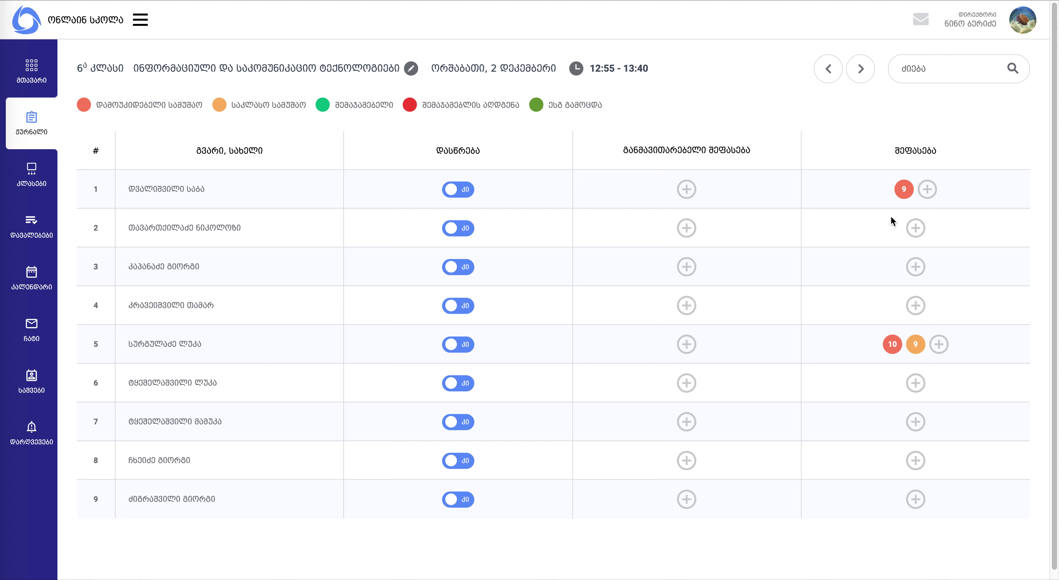
Change the row 5 student's დამოუკიდებელი სამუშაო grade to 9, save it, and confirm the edit.
{"action": "left_click", "coordinate": [892, 349]}
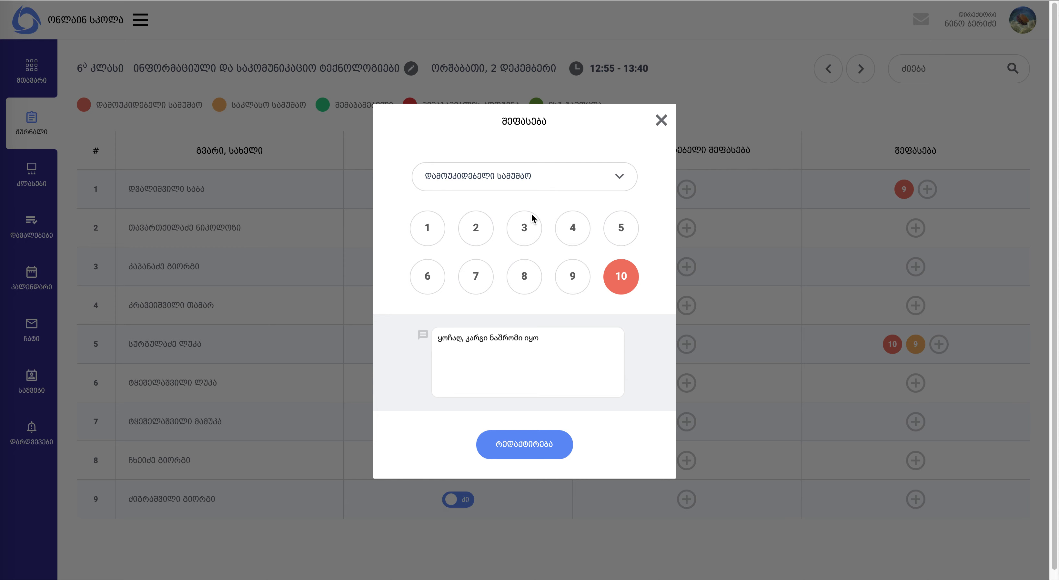
{"action": "left_click", "coordinate": [508, 448]}
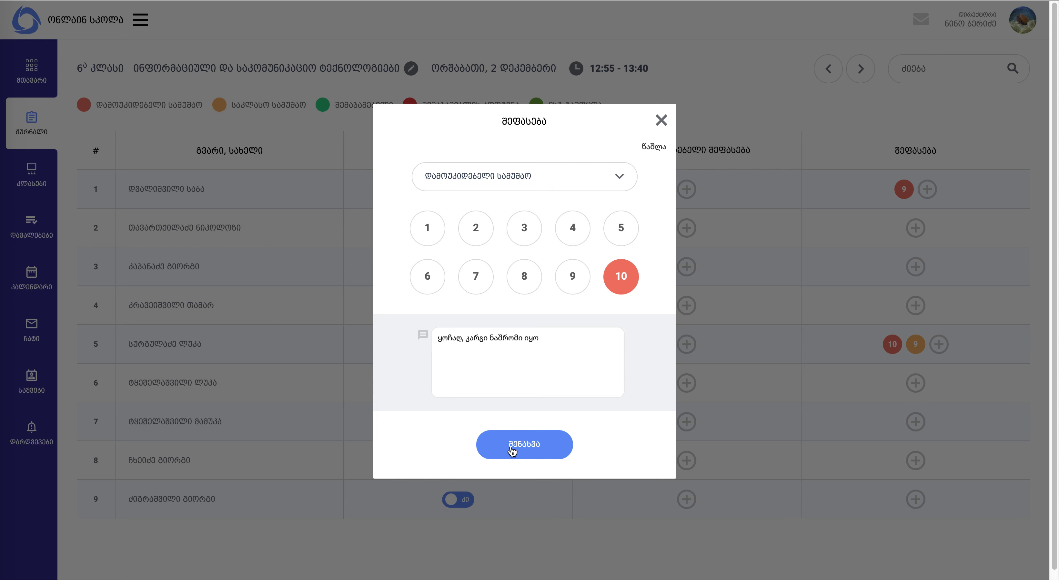
{"action": "left_click", "coordinate": [577, 284]}
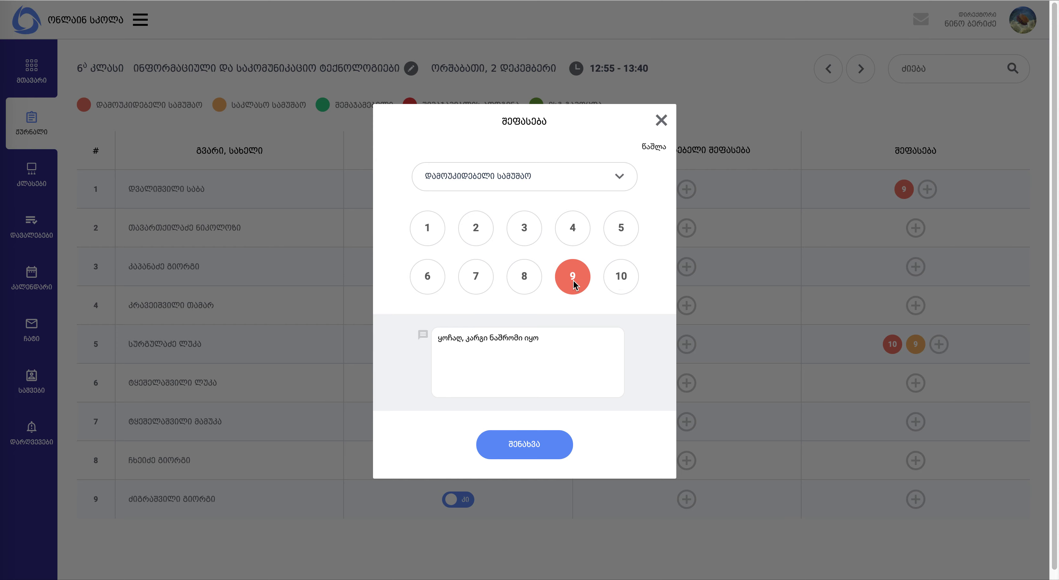
{"action": "left_click", "coordinate": [531, 444]}
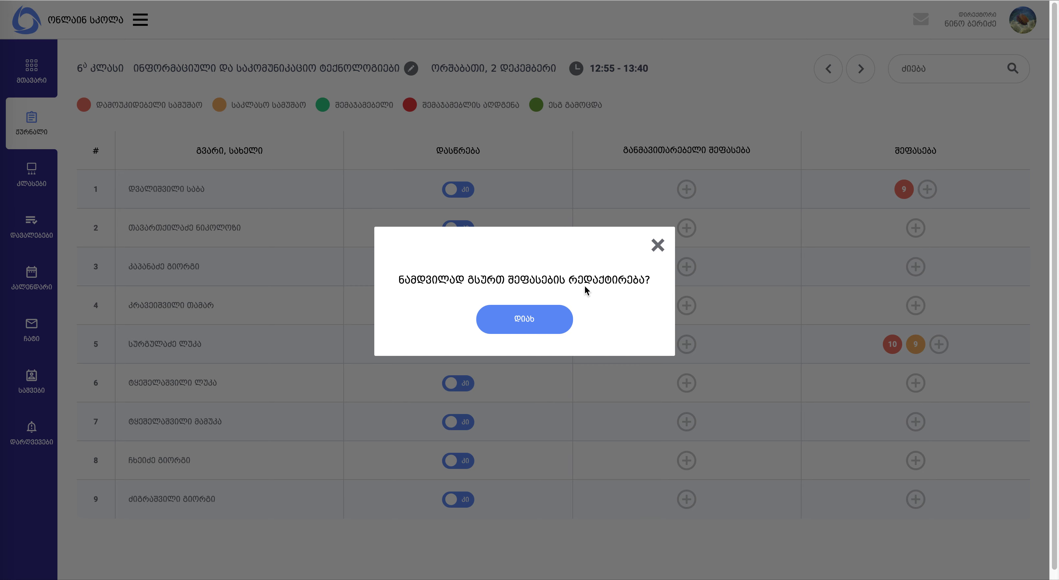
{"action": "left_click", "coordinate": [530, 320]}
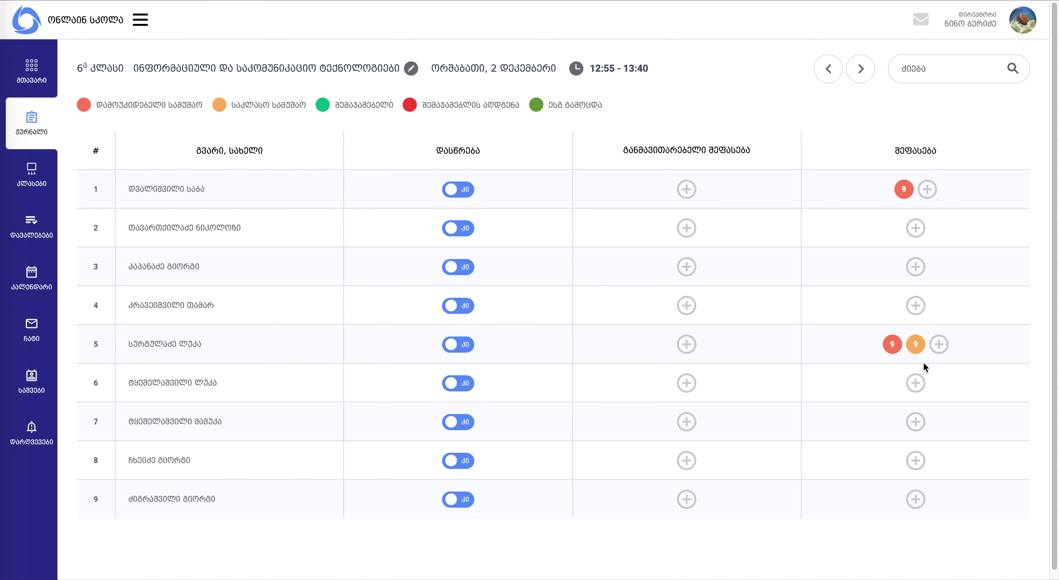
Open the row 5 student's საკლასო სამუშაო grade for editing and delete it, confirming the deletion.
{"action": "left_click", "coordinate": [917, 346]}
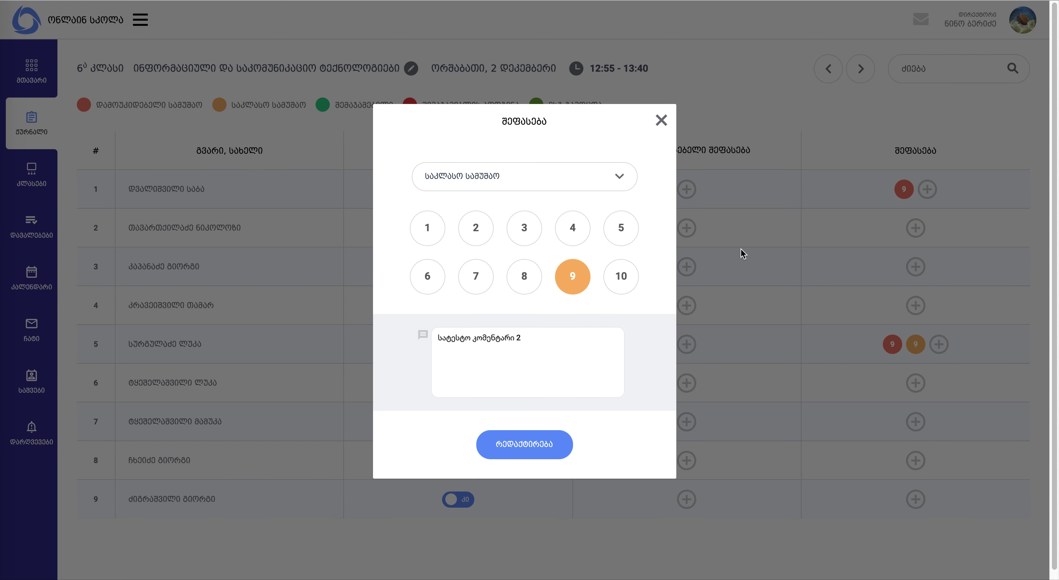
{"action": "left_click", "coordinate": [528, 444]}
{"action": "left_click", "coordinate": [657, 148]}
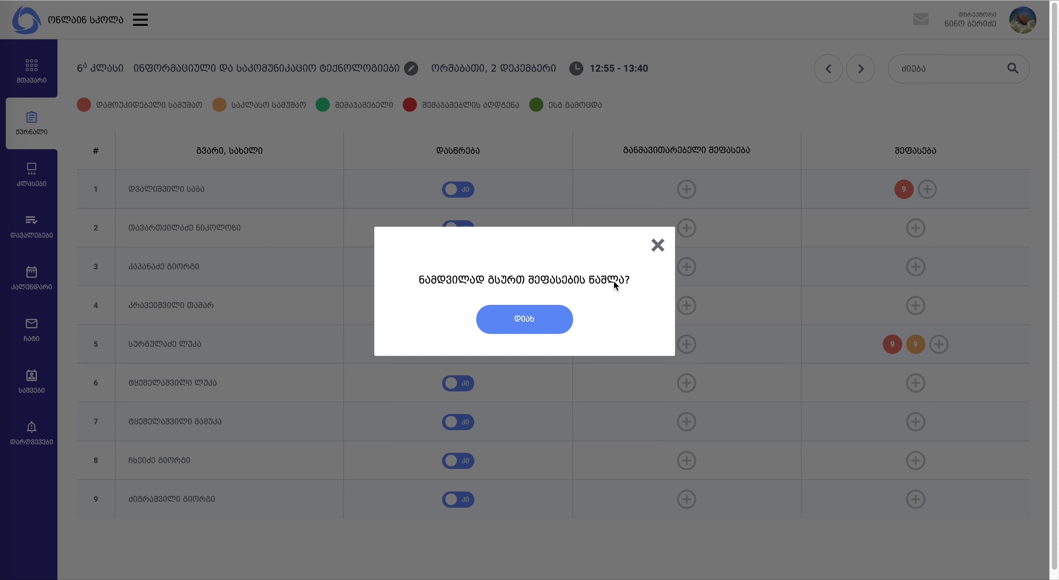
{"action": "left_click", "coordinate": [524, 318]}
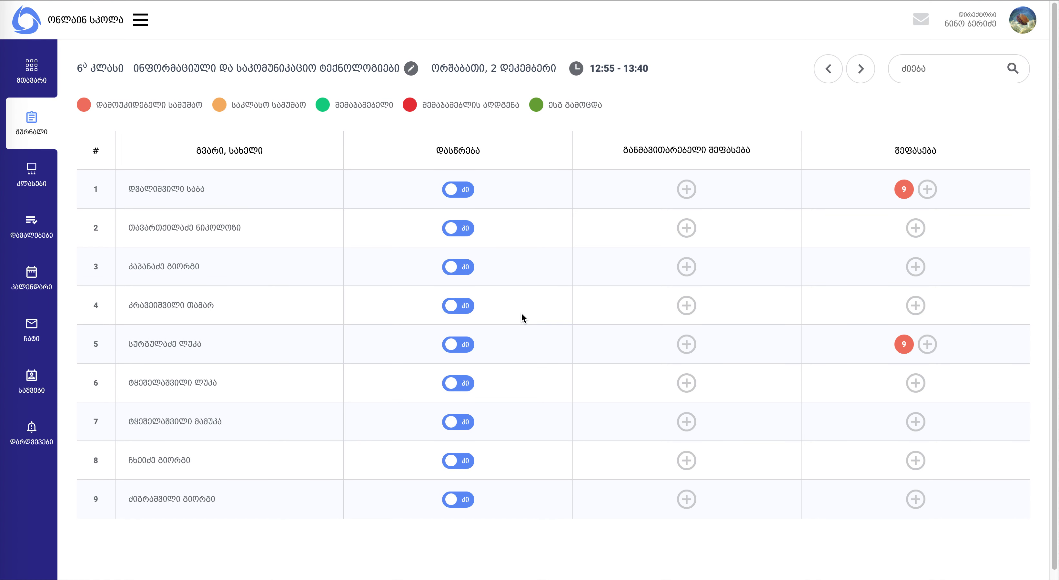